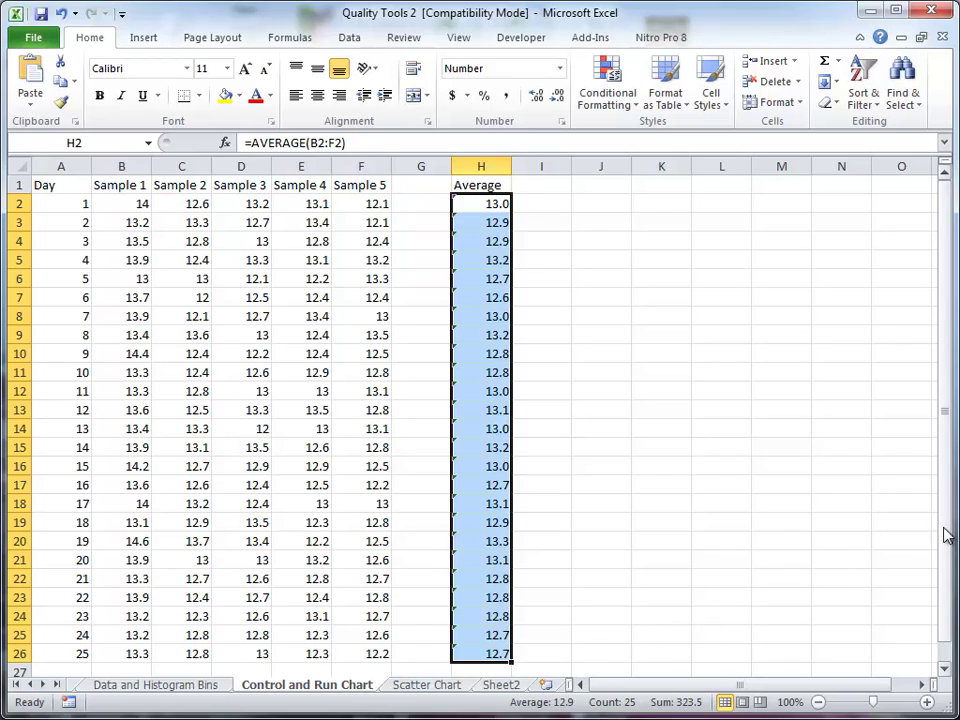
# Check the =AVERAGE(B2:F2) results filled down the Average column, rows 2–26.
pyautogui.moveTo(949, 531); pyautogui.dragTo(945, 603)
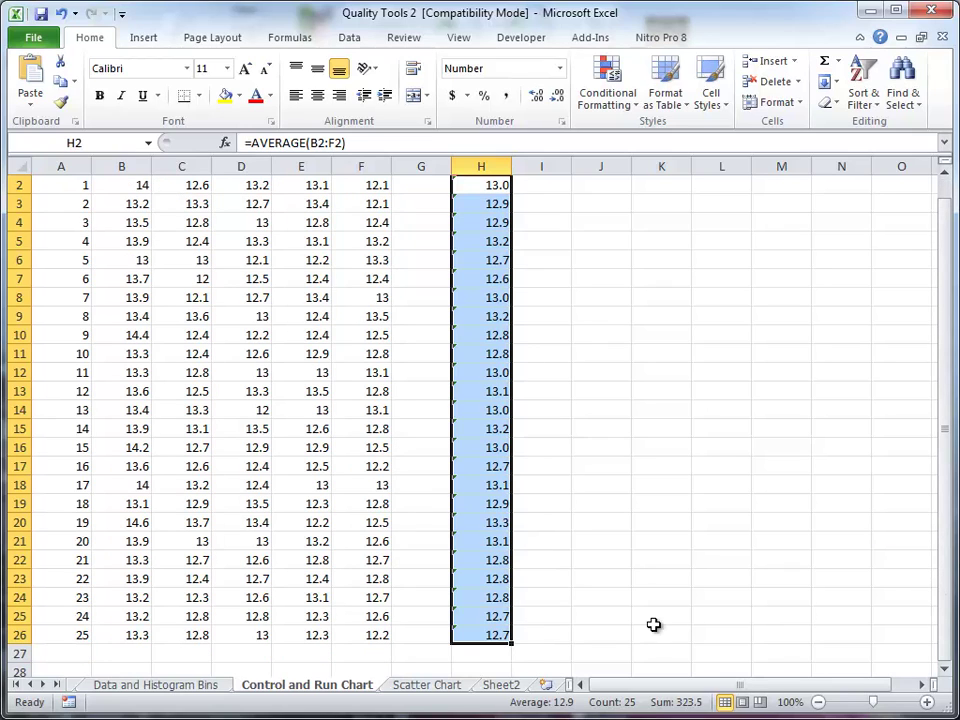
# Label G27 'Grand Mean' and enter =AVERAGE(H2:H26) in H27, giving 12.9.
pyautogui.click(411, 658)
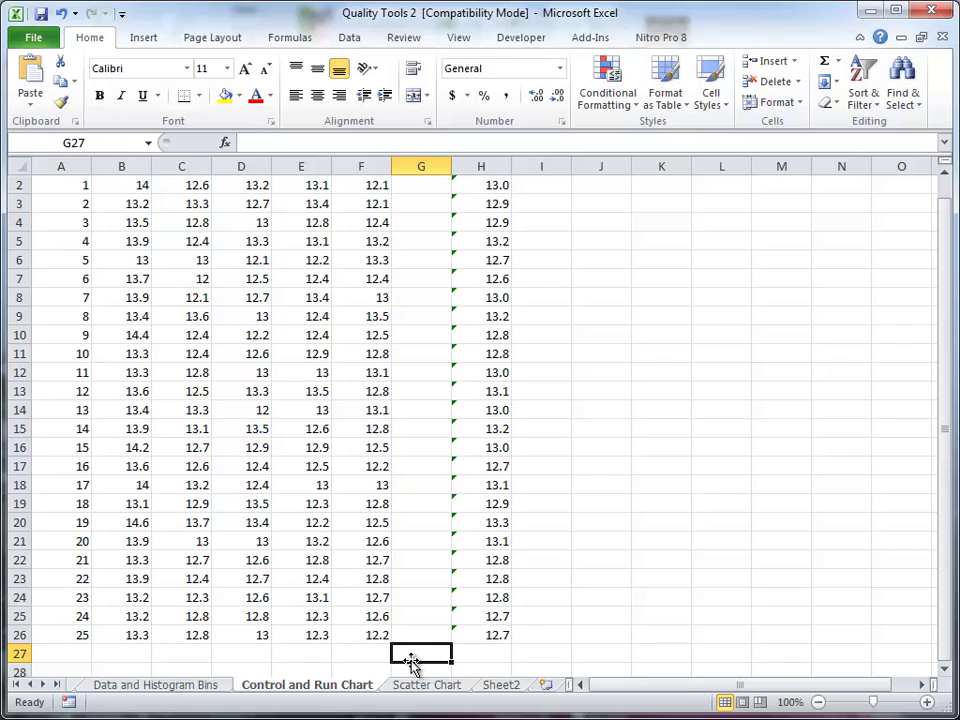
pyautogui.write('Grand Me')
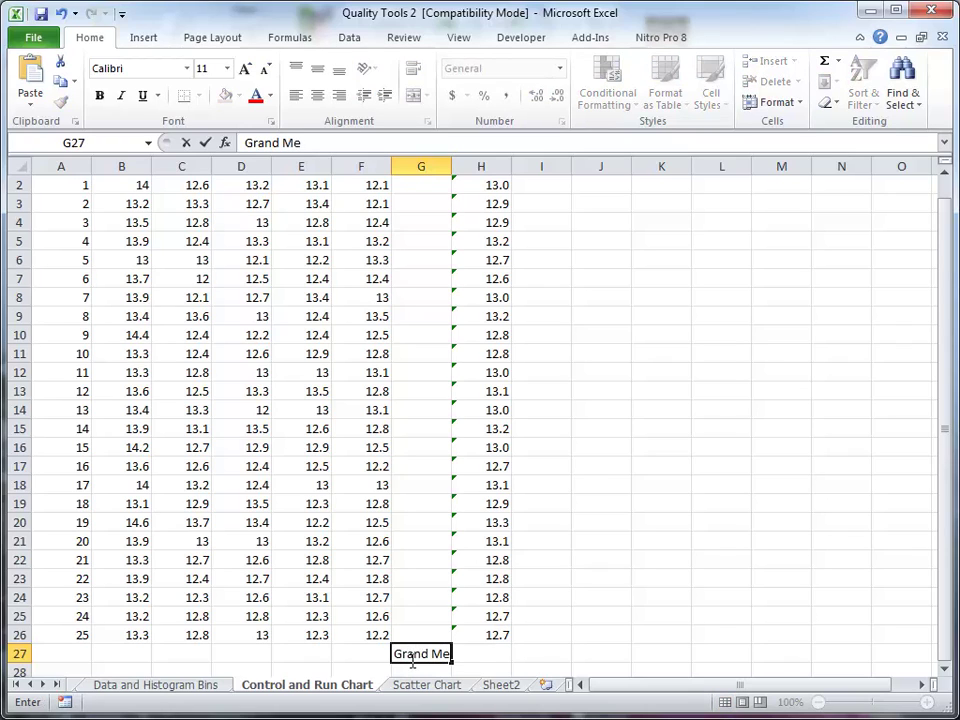
pyautogui.write('an')
pyautogui.press('Tab')
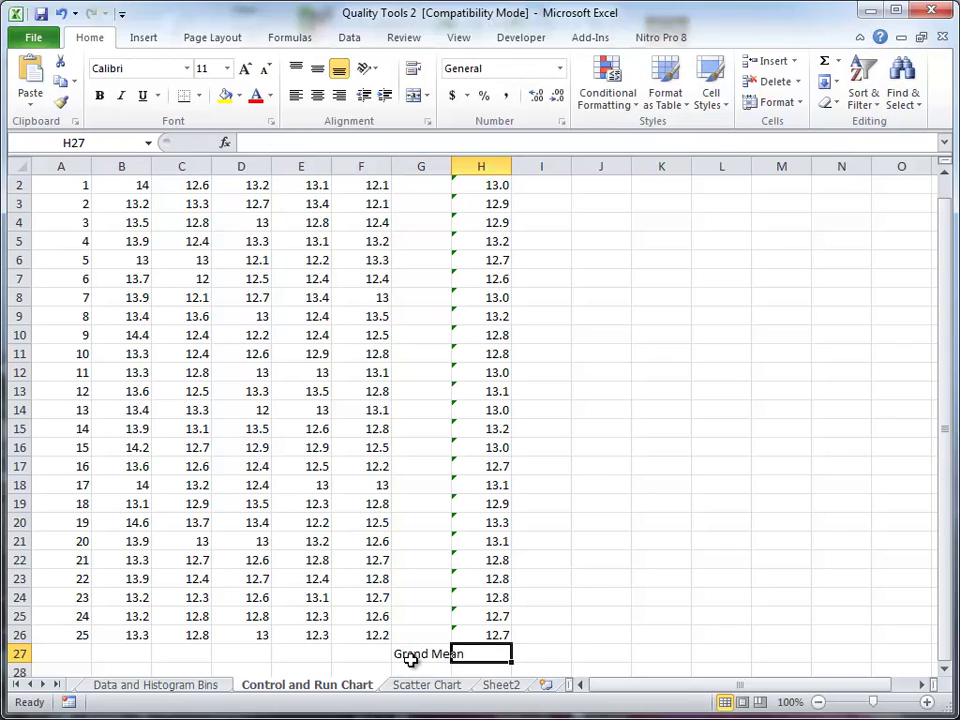
pyautogui.write('=av')
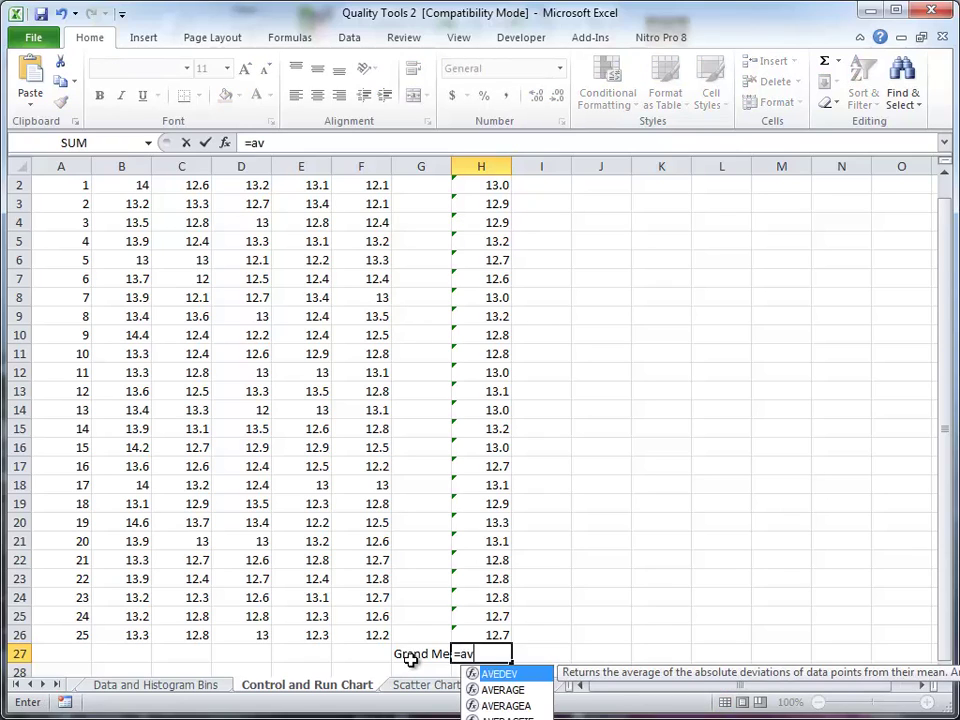
pyautogui.write('era')
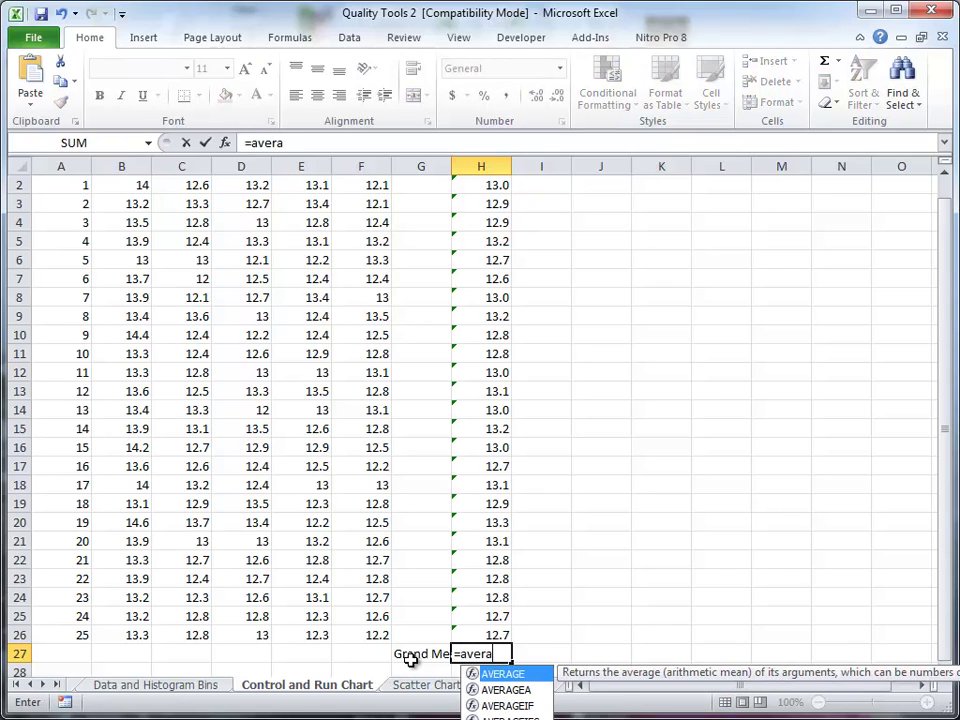
pyautogui.write('ge(')
pyautogui.press('Up')
pyautogui.hotkey('shift', 'Up')
pyautogui.hotkey('shift', 'Up')
pyautogui.hotkey('shift', 'Up')
pyautogui.hotkey('shift', 'Up')
pyautogui.hotkey('shift', 'Up')
pyautogui.hotkey('shift', 'Up')
pyautogui.hotkey('shift', 'Up')
pyautogui.hotkey('shift', 'Up')
pyautogui.hotkey('shift', 'Up')
pyautogui.hotkey('shift', 'Up')
pyautogui.hotkey('shift', 'Up')
pyautogui.hotkey('shift', 'Up')
pyautogui.hotkey('shift', 'Up')
pyautogui.hotkey('shift', 'Up')
pyautogui.hotkey('shift', 'Up')
pyautogui.hotkey('shift', 'Up')
pyautogui.hotkey('shift', 'Up')
pyautogui.hotkey('shift', 'Up')
pyautogui.hotkey('shift', 'Up')
pyautogui.hotkey('shift', 'Up')
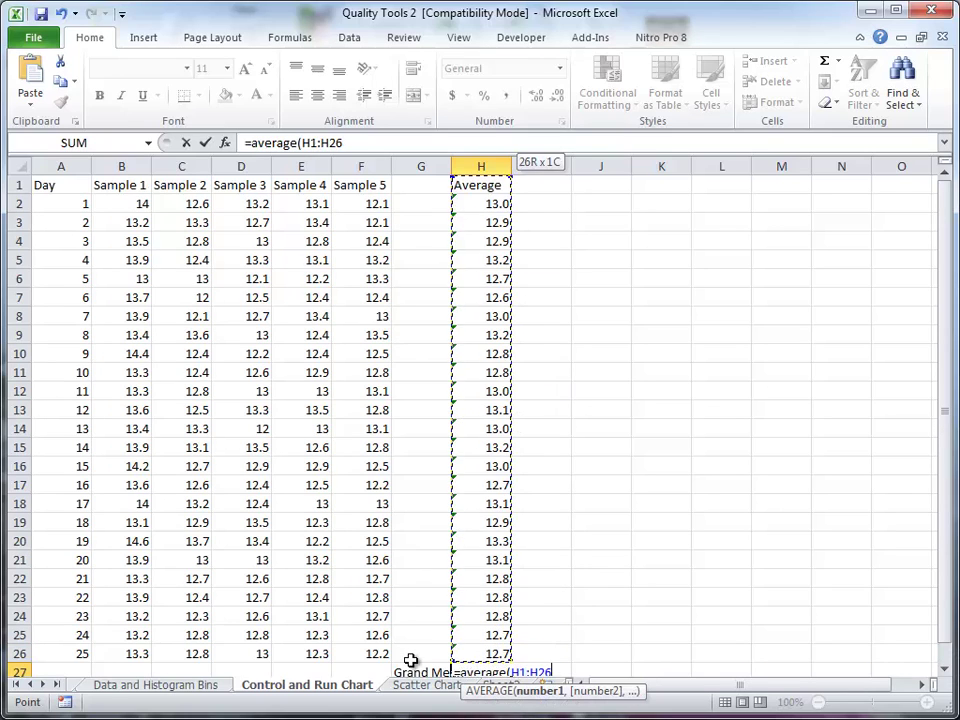
pyautogui.hotkey('shift', 'Down')
pyautogui.write(')')
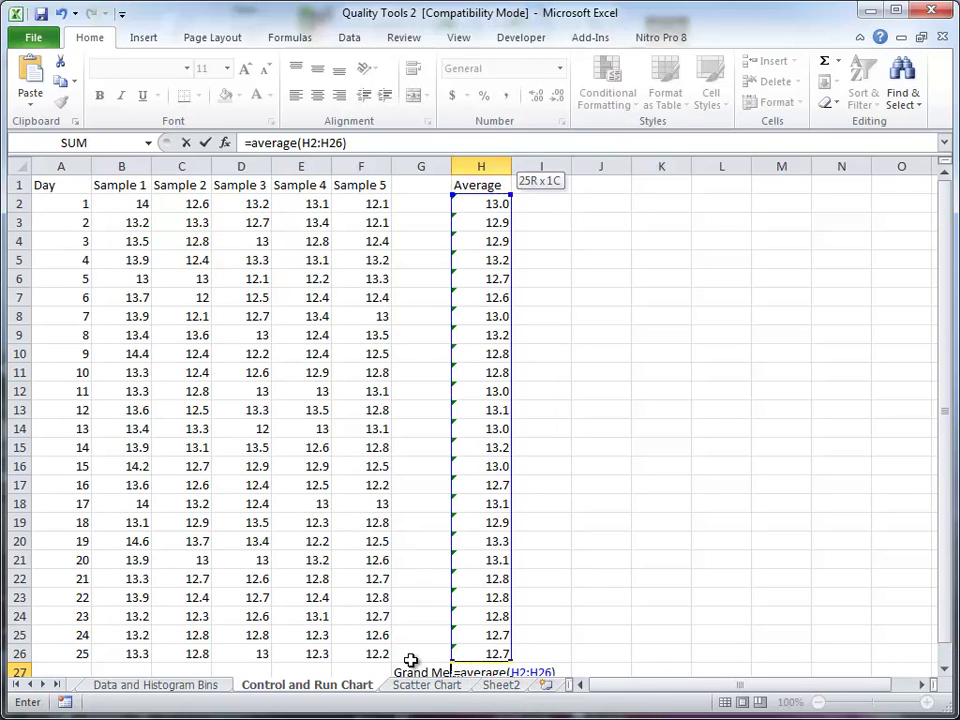
pyautogui.press('Return')
# Label G28 'Standard Deviation' and enter =STDEV(H2:H26) in H28, giving 0.2.
pyautogui.click(410, 659)
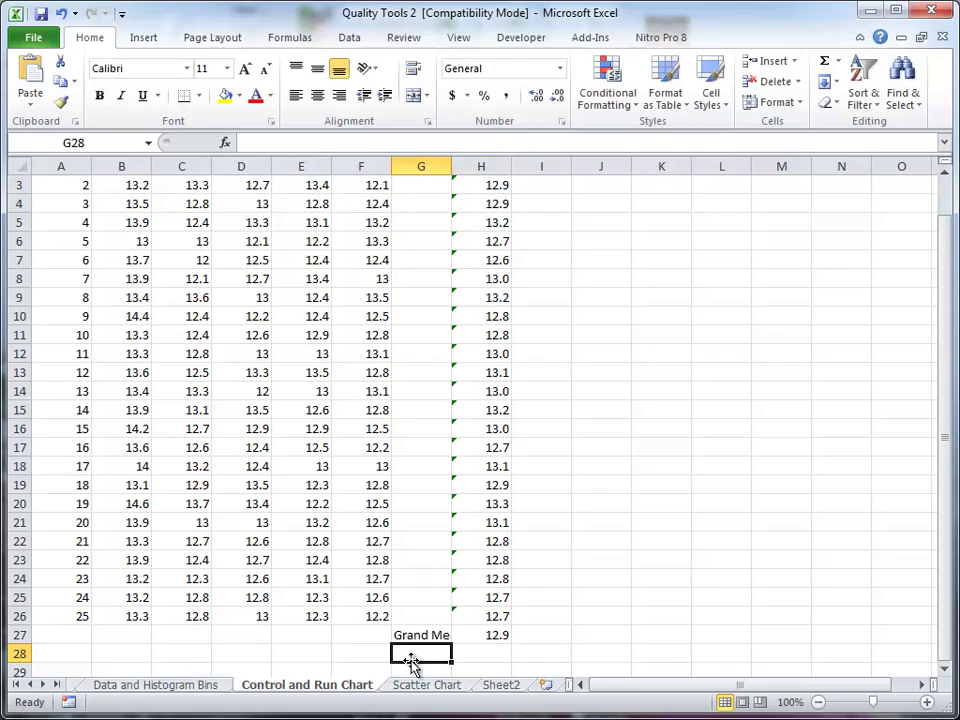
pyautogui.write('Stan')
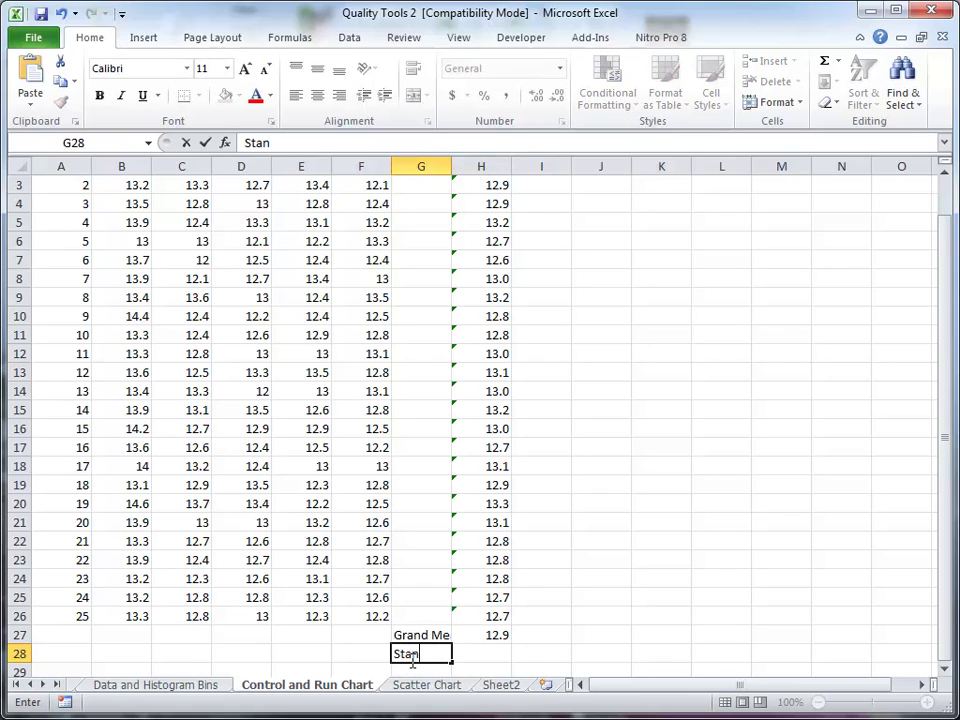
pyautogui.write('dard D')
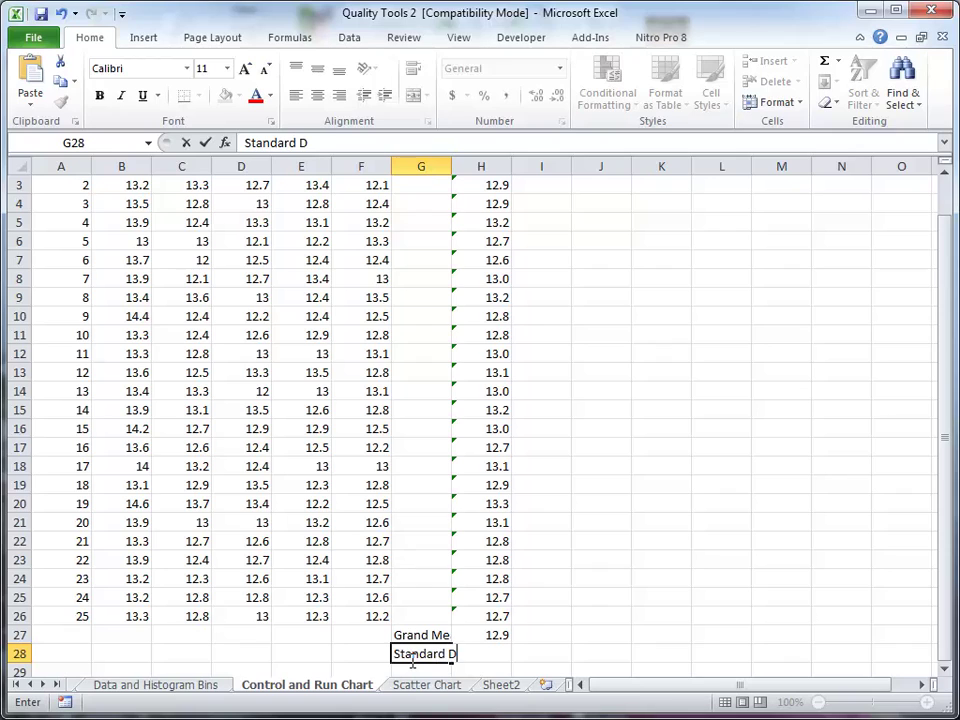
pyautogui.write('eviation')
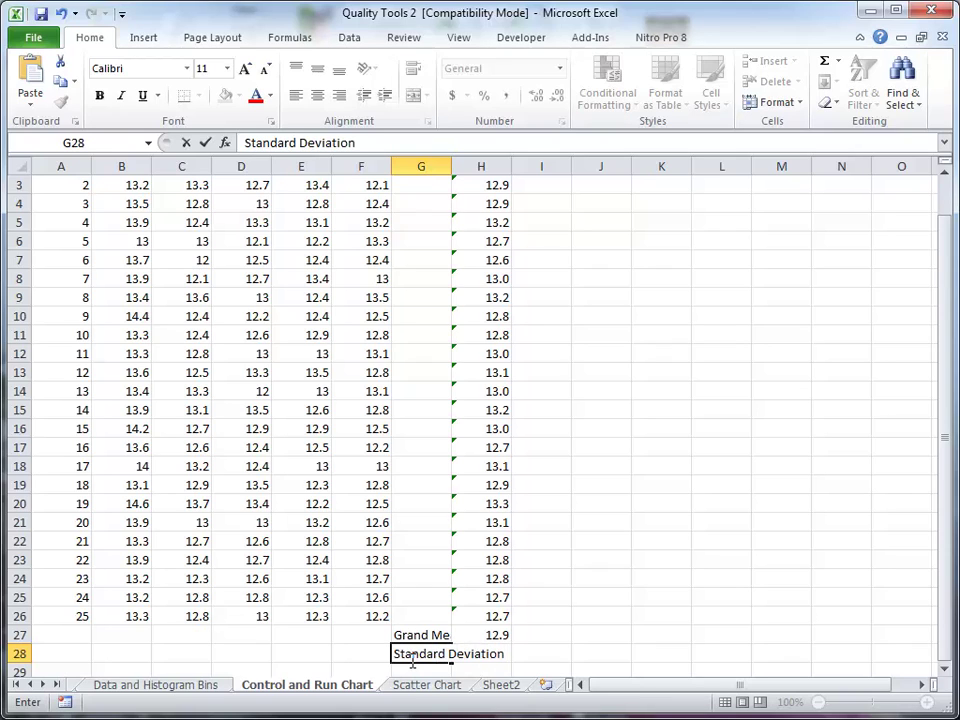
pyautogui.press('Return')
pyautogui.press('Up')
pyautogui.press('Right')
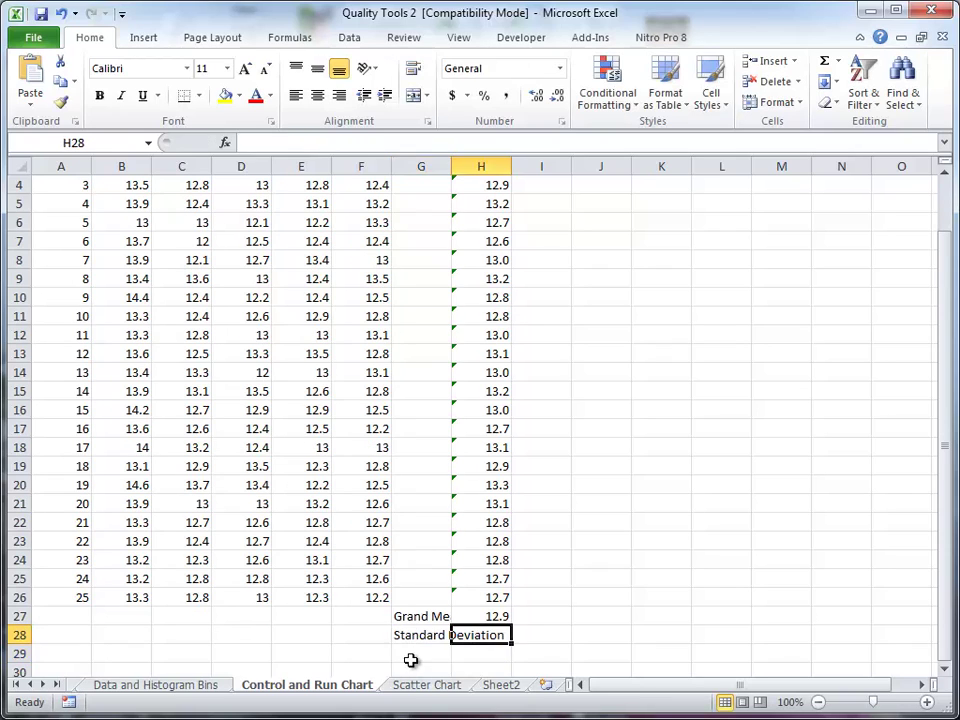
pyautogui.write('=s')
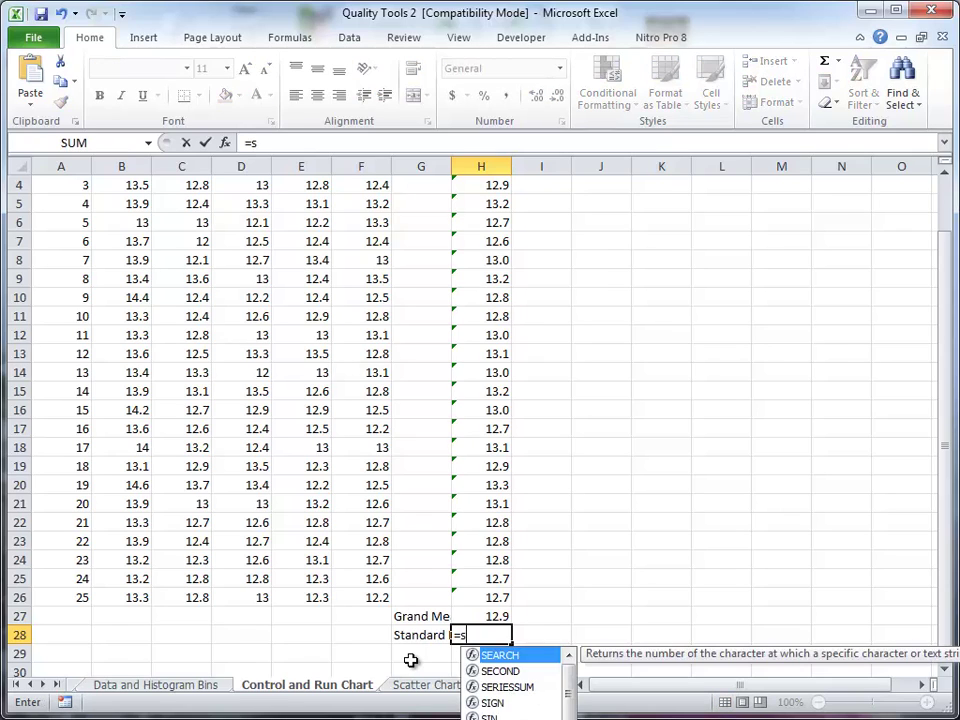
pyautogui.write('tdev(')
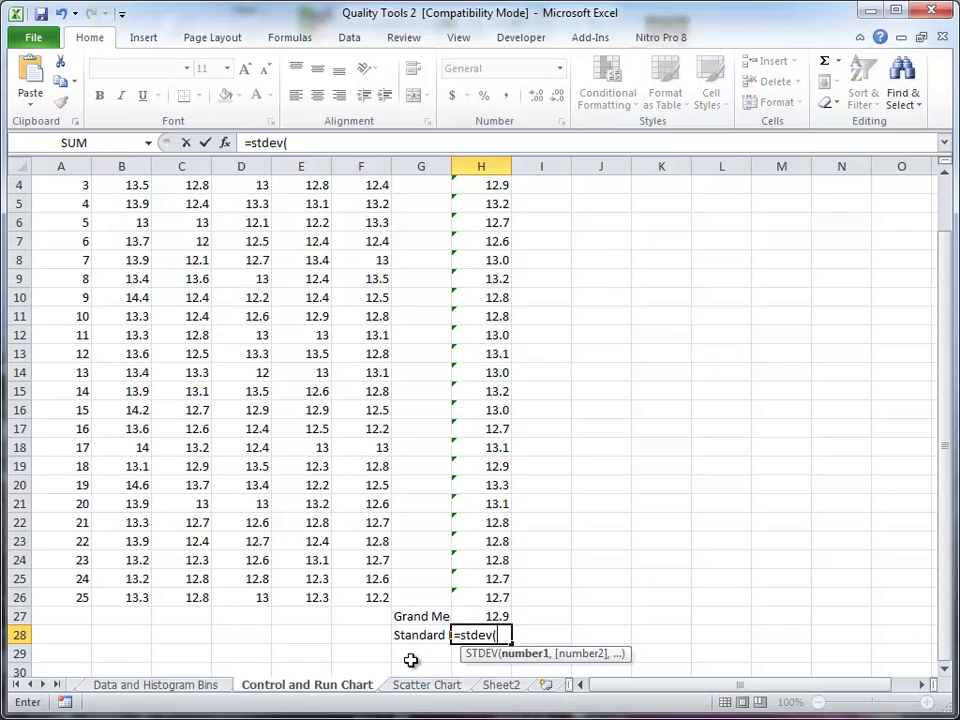
pyautogui.press('Up')
pyautogui.press('Up')
pyautogui.hotkey('shift', 'Up')
pyautogui.hotkey('shift', 'Up')
pyautogui.hotkey('shift', 'Up')
pyautogui.hotkey('shift', 'Up')
pyautogui.hotkey('shift', 'Up')
pyautogui.hotkey('shift', 'Up')
pyautogui.hotkey('shift', 'Up')
pyautogui.hotkey('shift', 'Up')
pyautogui.hotkey('shift', 'Up')
pyautogui.hotkey('shift', 'Up')
pyautogui.hotkey('shift', 'Up')
pyautogui.hotkey('shift', 'Up')
pyautogui.hotkey('shift', 'Up')
pyautogui.hotkey('shift', 'Up')
pyautogui.hotkey('shift', 'Up')
pyautogui.hotkey('shift', 'Up')
pyautogui.hotkey('shift', 'Up')
pyautogui.hotkey('shift', 'Up')
pyautogui.hotkey('shift', 'Up')
pyautogui.hotkey('shift', 'Up')
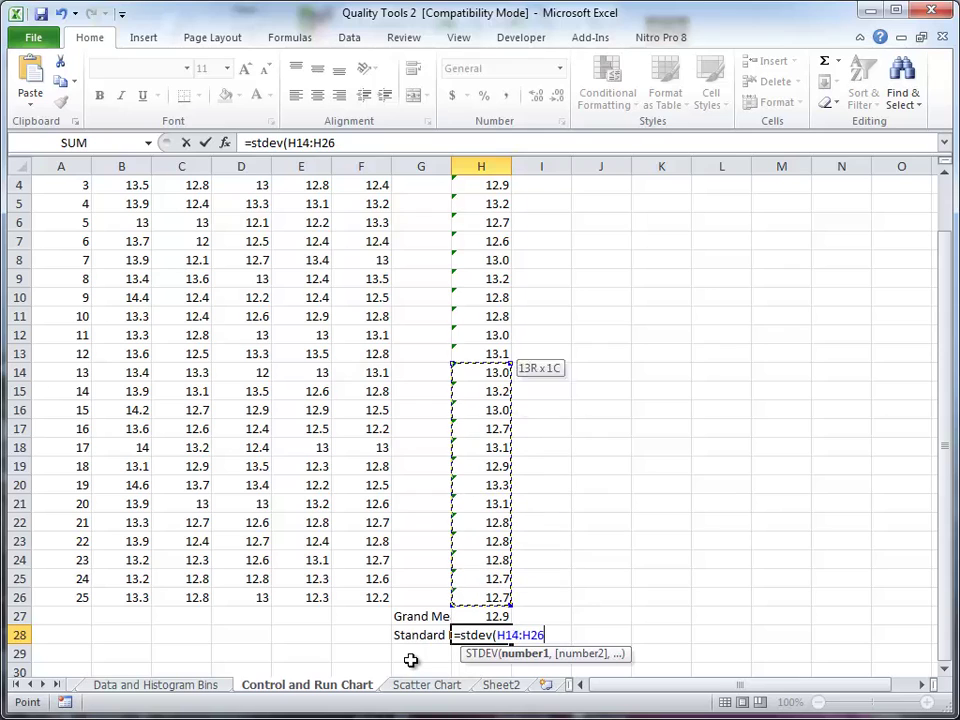
pyautogui.hotkey('shift', 'Down')
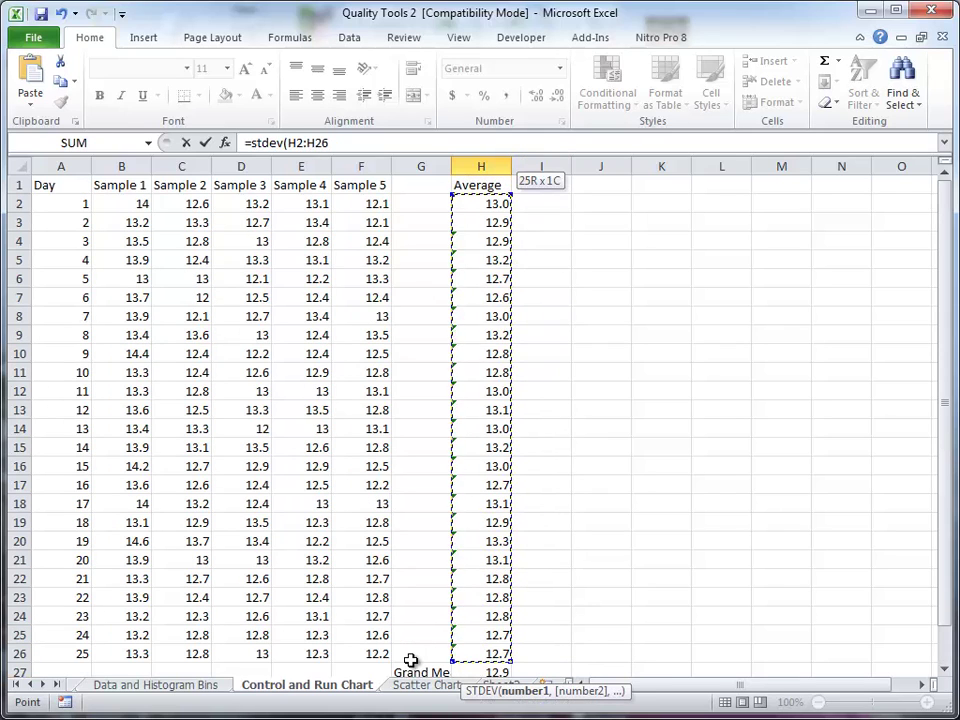
pyautogui.write(')')
pyautogui.press('Return')
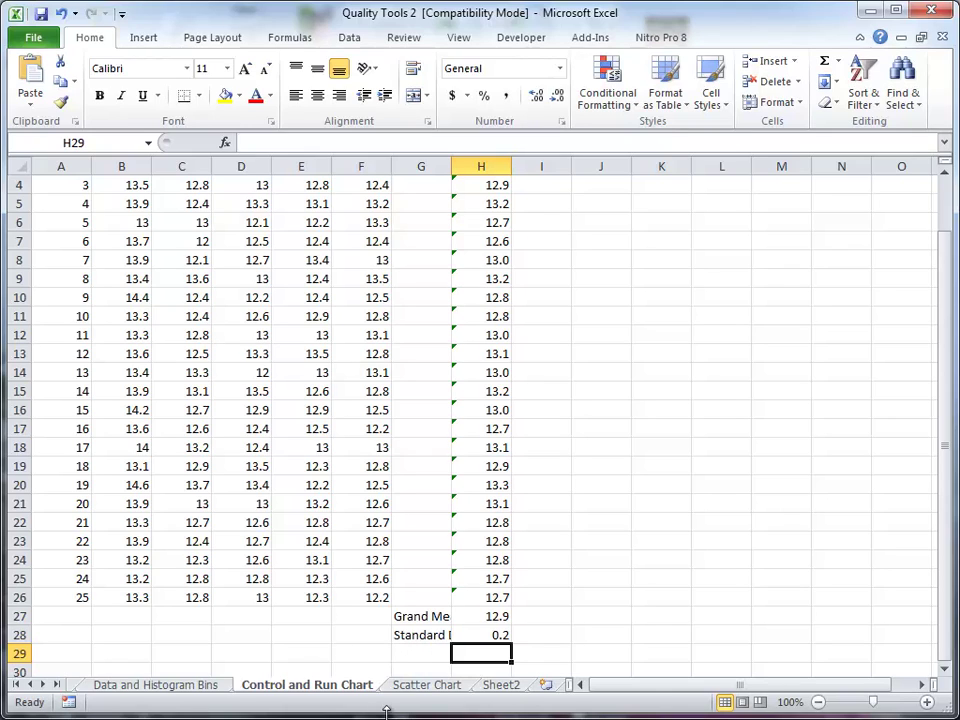
pyautogui.moveTo(948, 650); pyautogui.dragTo(939, 568)
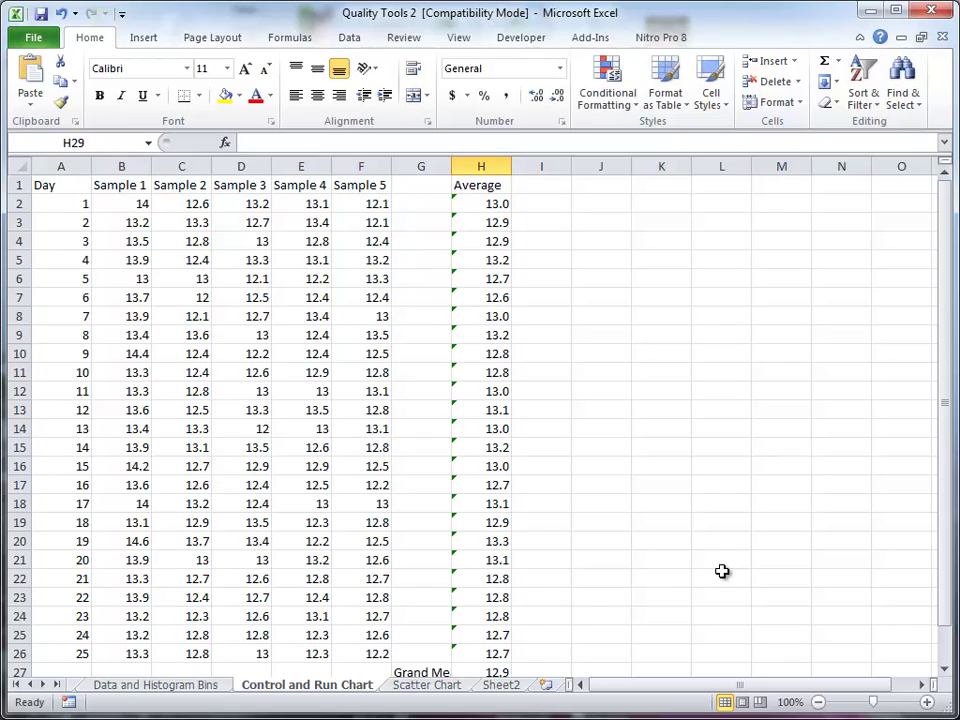
# Head column I 'Grand Mean' and enter the absolute reference =$H$27 in I2.
pyautogui.click(538, 187)
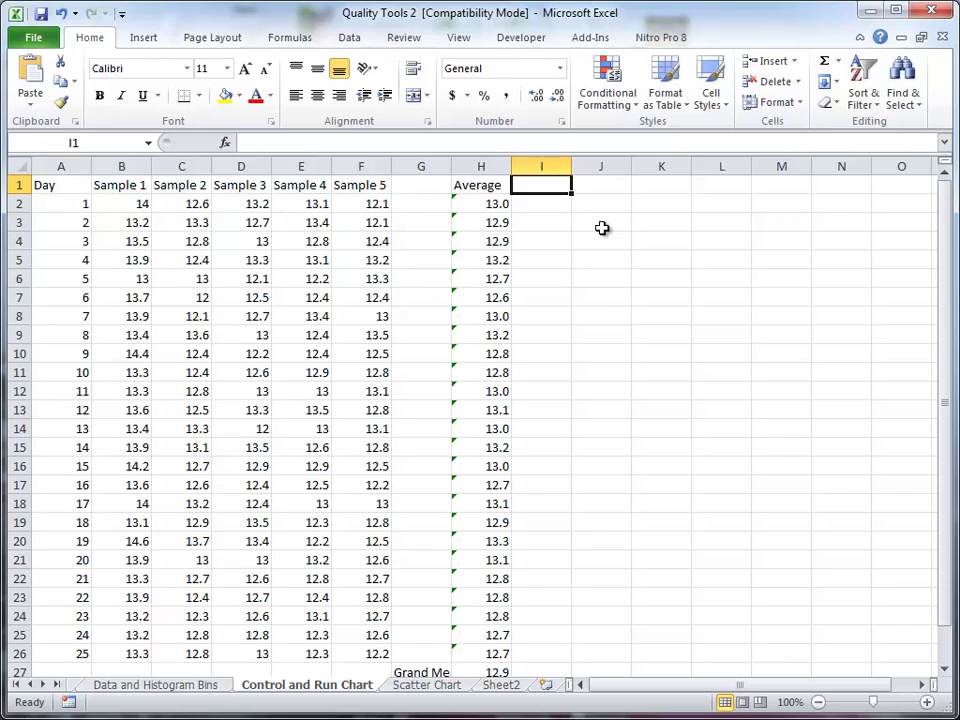
pyautogui.write('Gr')
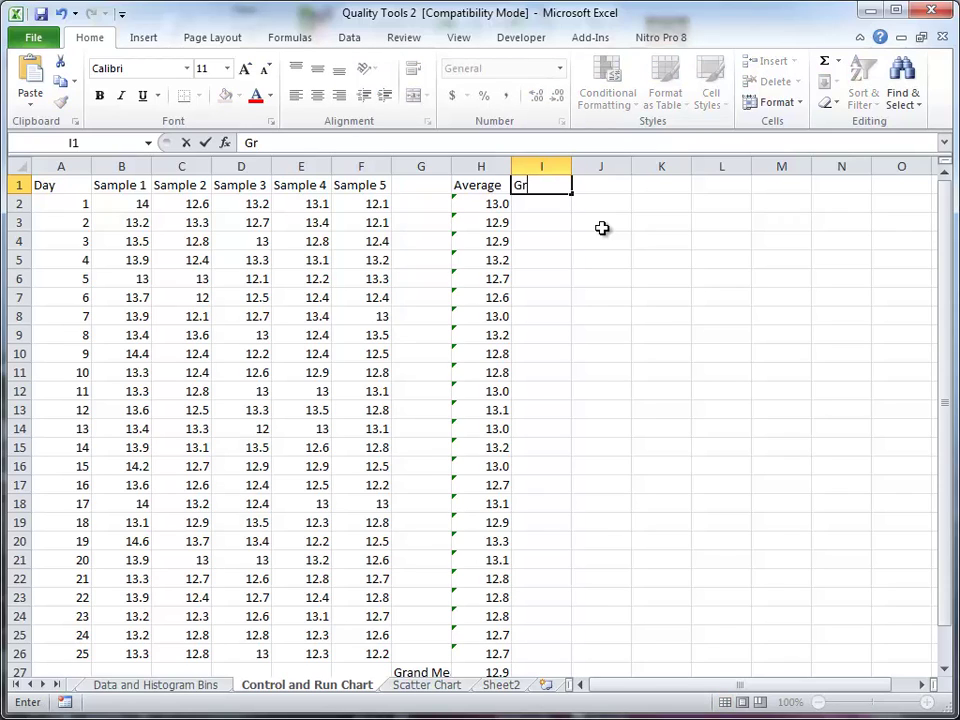
pyautogui.write('and Mean')
pyautogui.press('Return')
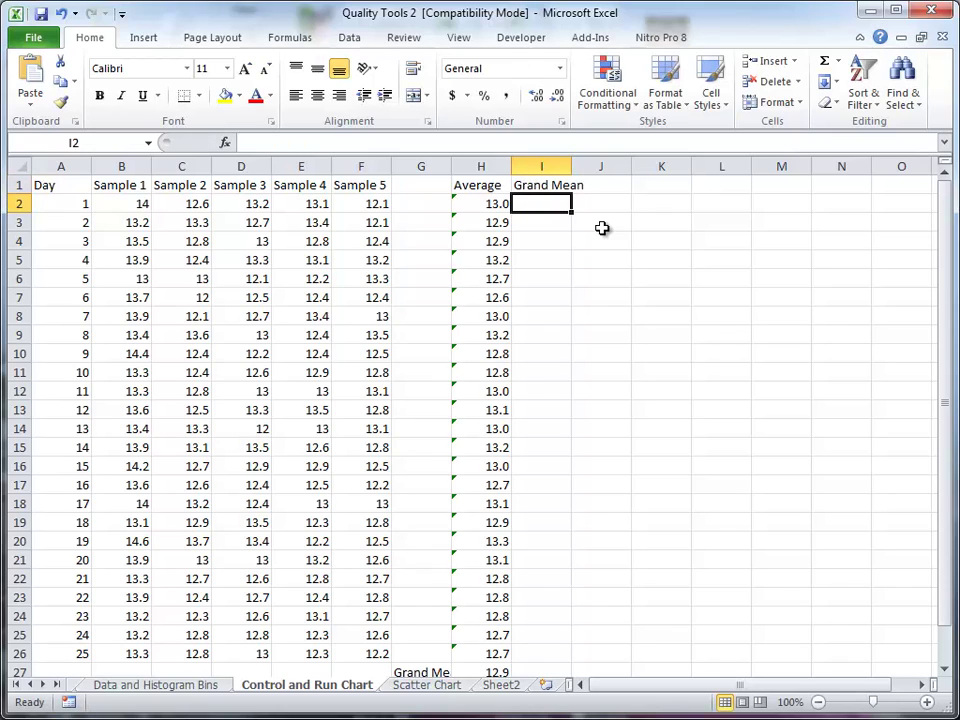
pyautogui.write('=')
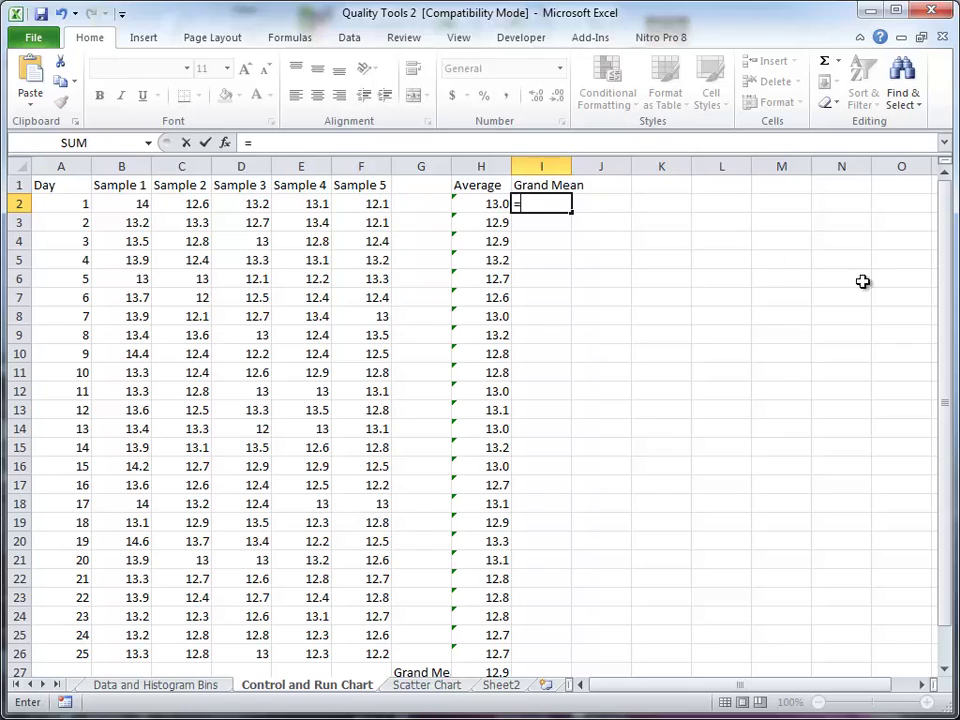
pyautogui.moveTo(945, 318); pyautogui.dragTo(926, 360)
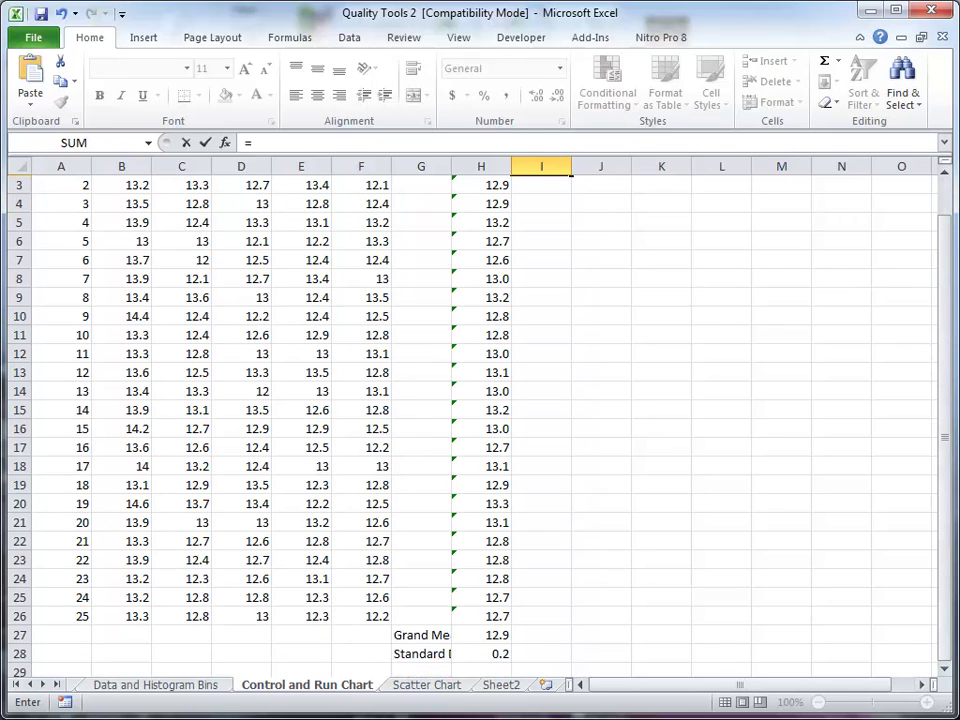
pyautogui.click(498, 640)
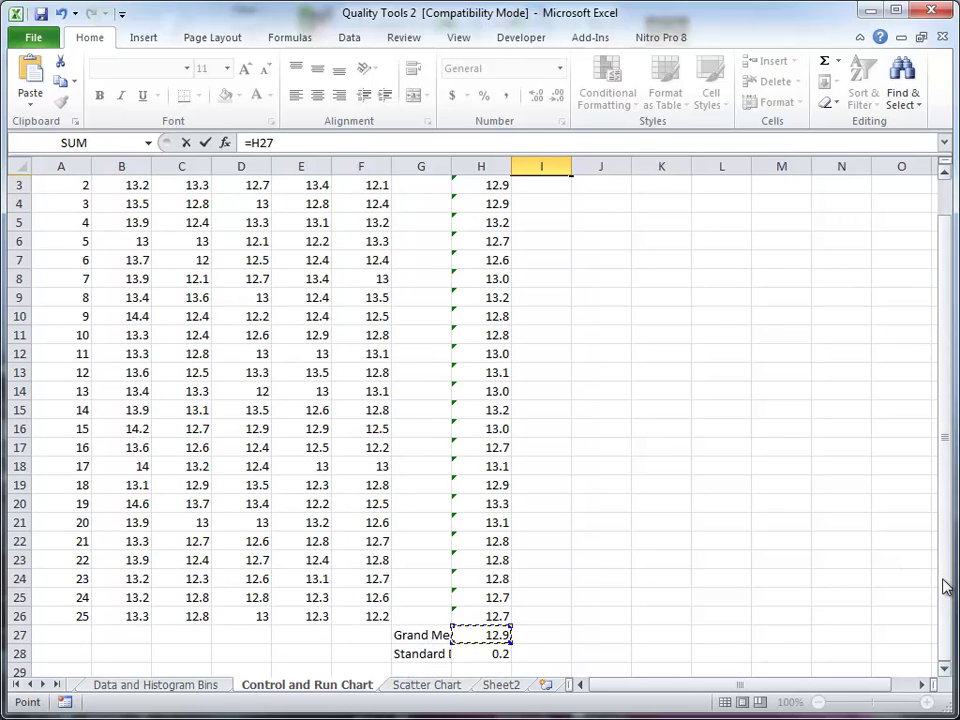
pyautogui.moveTo(945, 583); pyautogui.dragTo(952, 425)
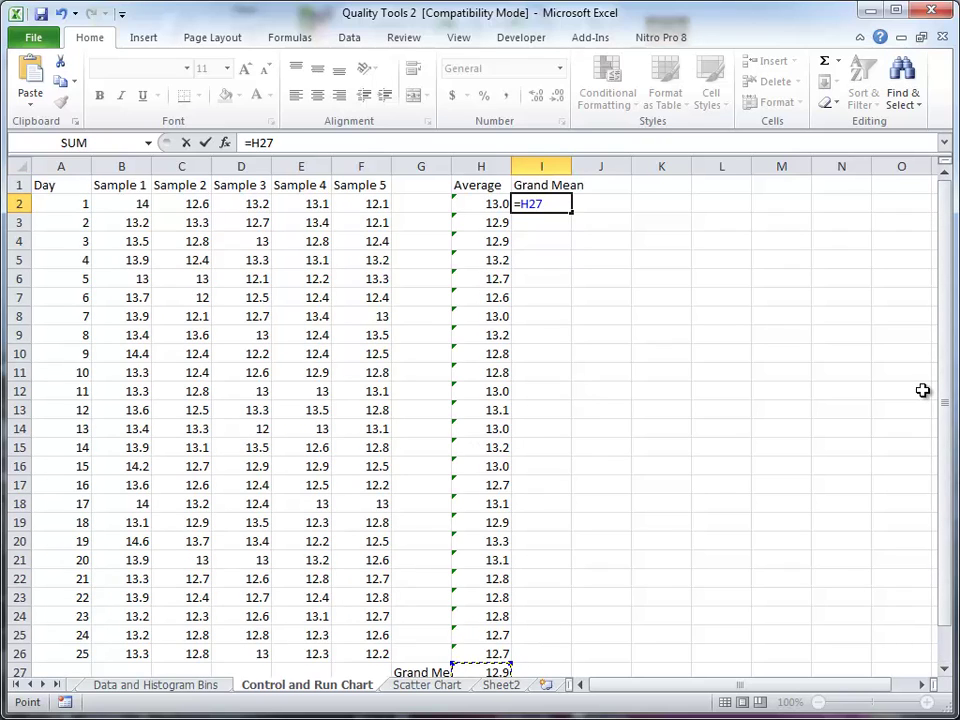
pyautogui.press('F4')
pyautogui.press('Return')
# Fill the =$H$27 formula from I2 down to I26, showing 12.9 in each row.
pyautogui.click(553, 203)
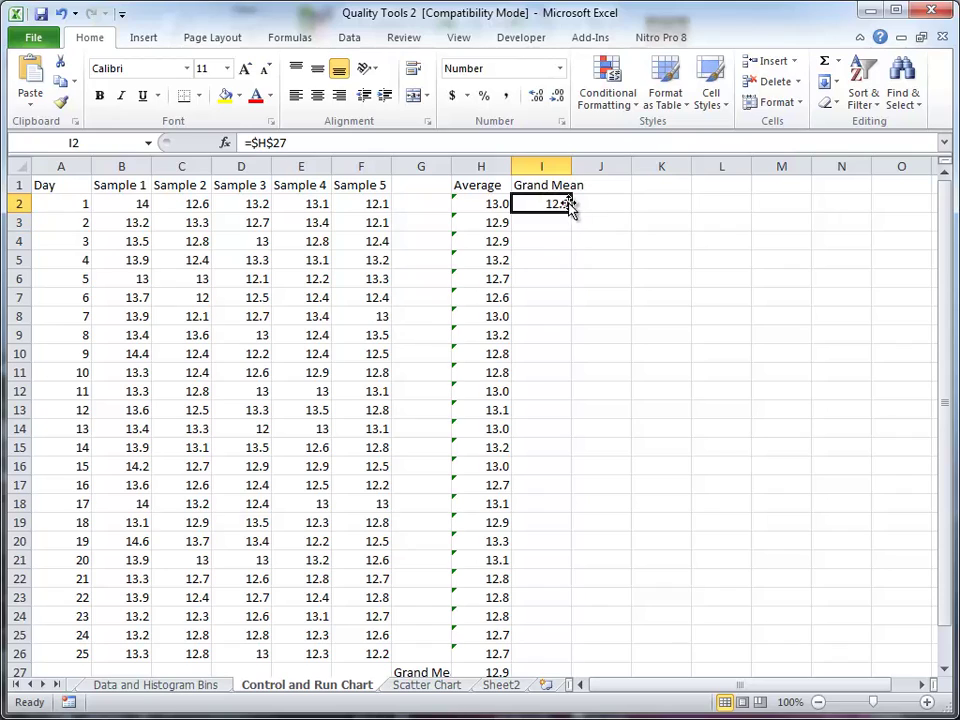
pyautogui.click(572, 216)
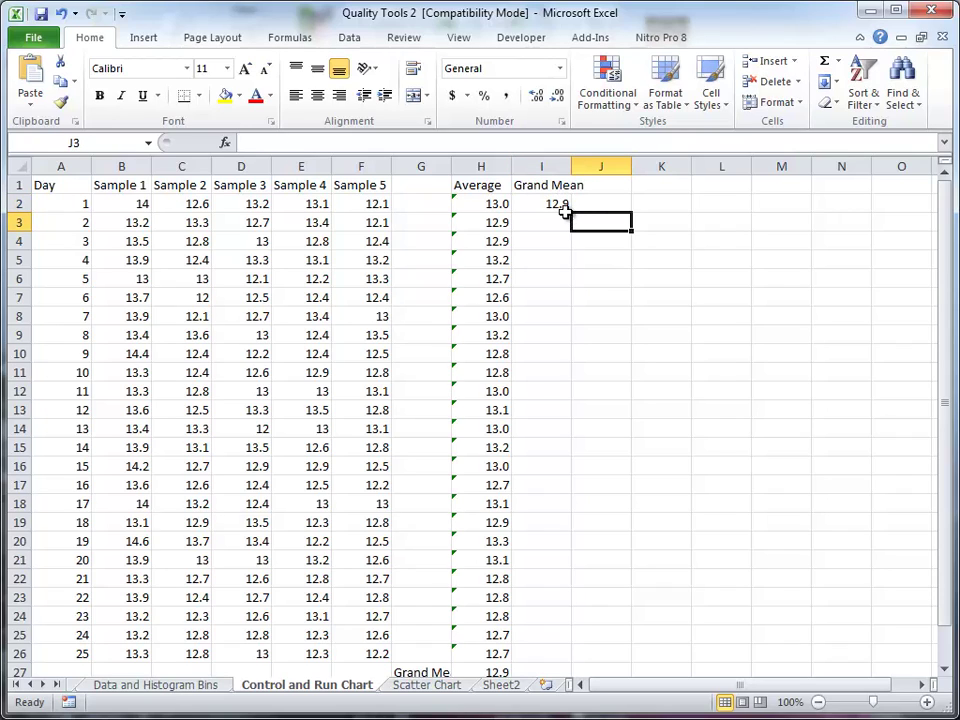
pyautogui.click(563, 205)
pyautogui.moveTo(565, 205); pyautogui.dragTo(529, 655)
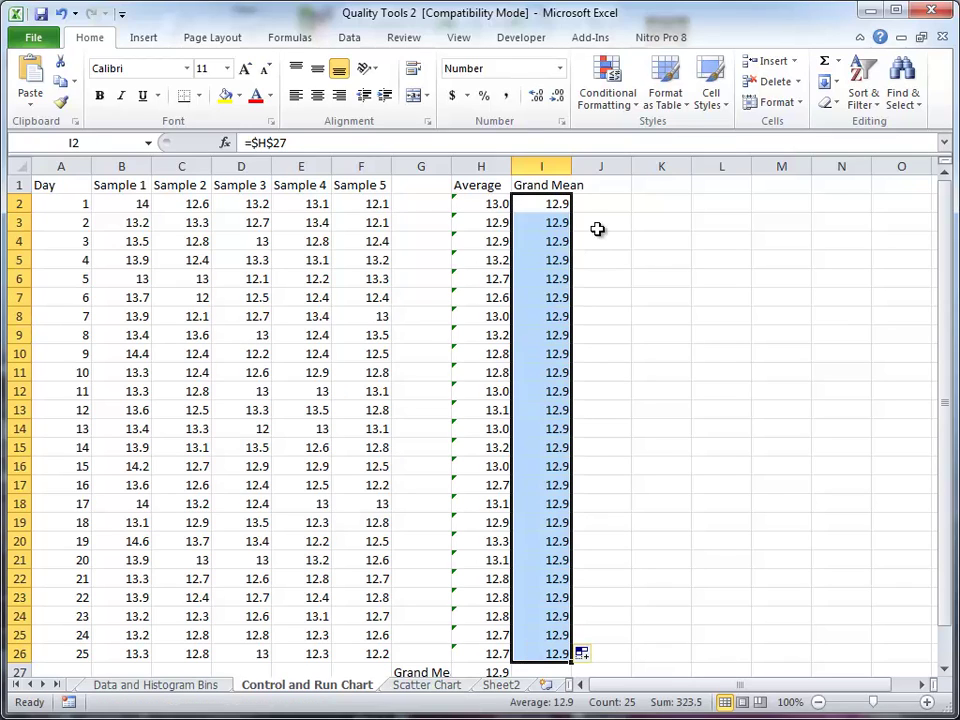
# Add the column headers UCL in J1 and LCL in K1.
pyautogui.click(614, 186)
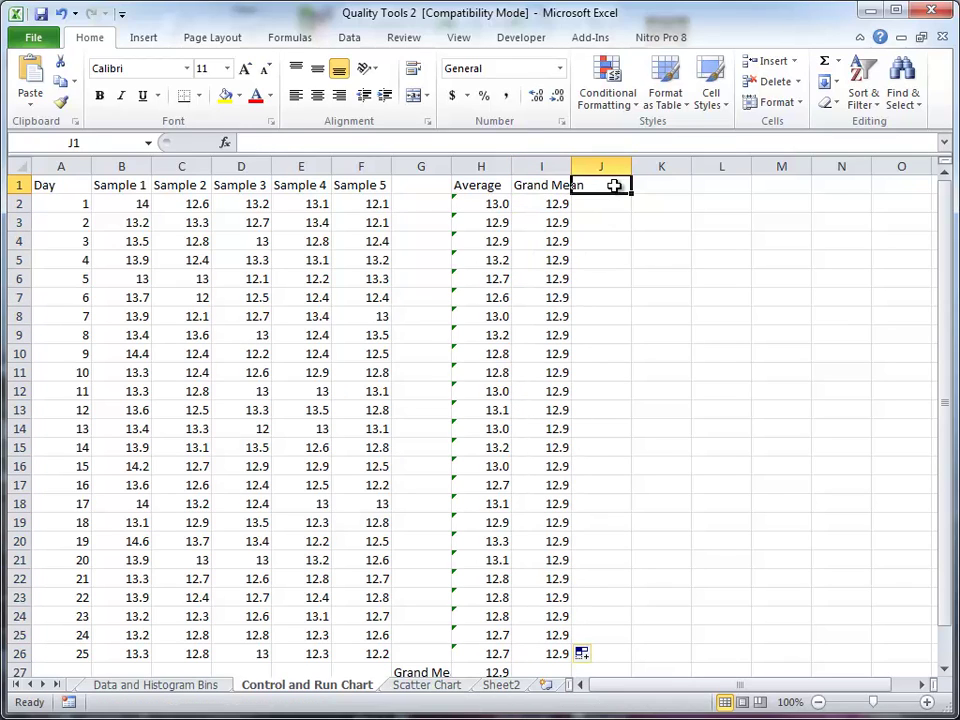
pyautogui.write('UCL')
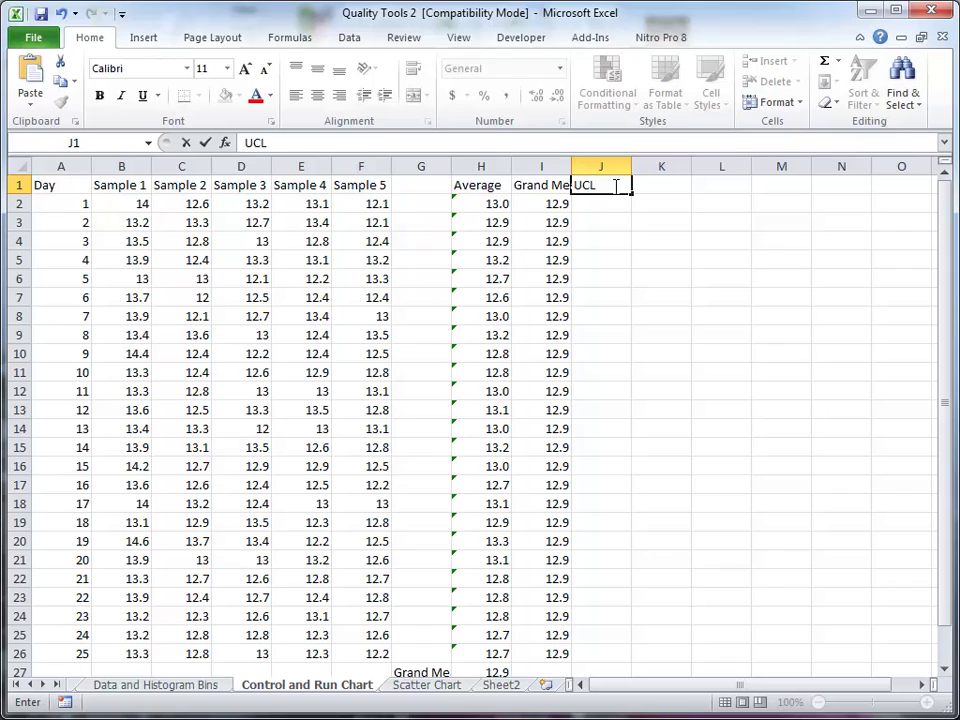
pyautogui.press('Tab')
pyautogui.write('LCL')
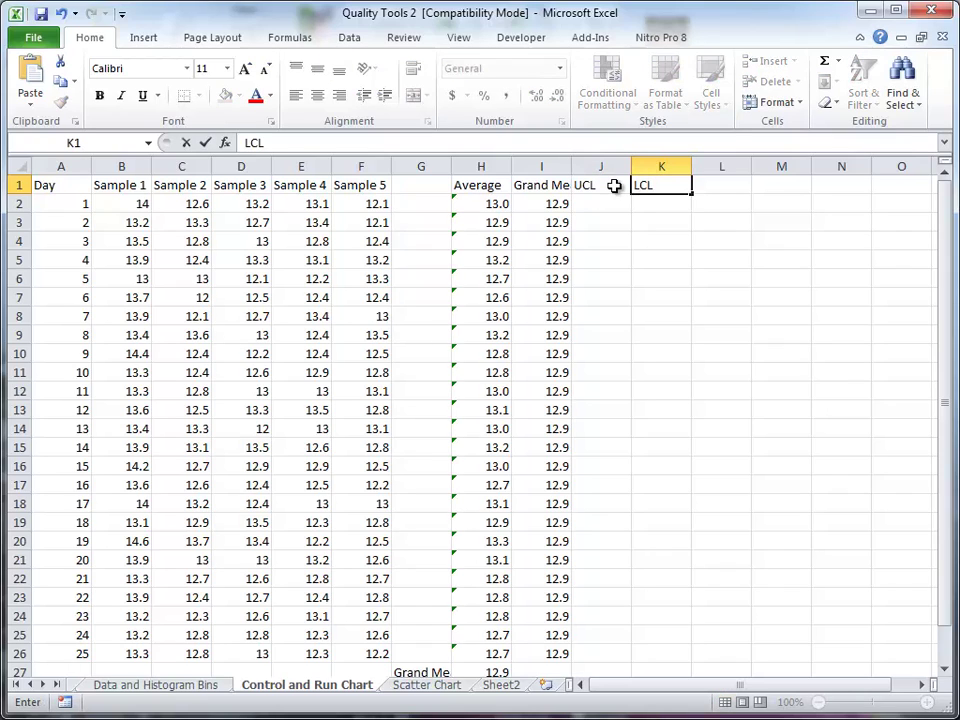
pyautogui.press('Down')
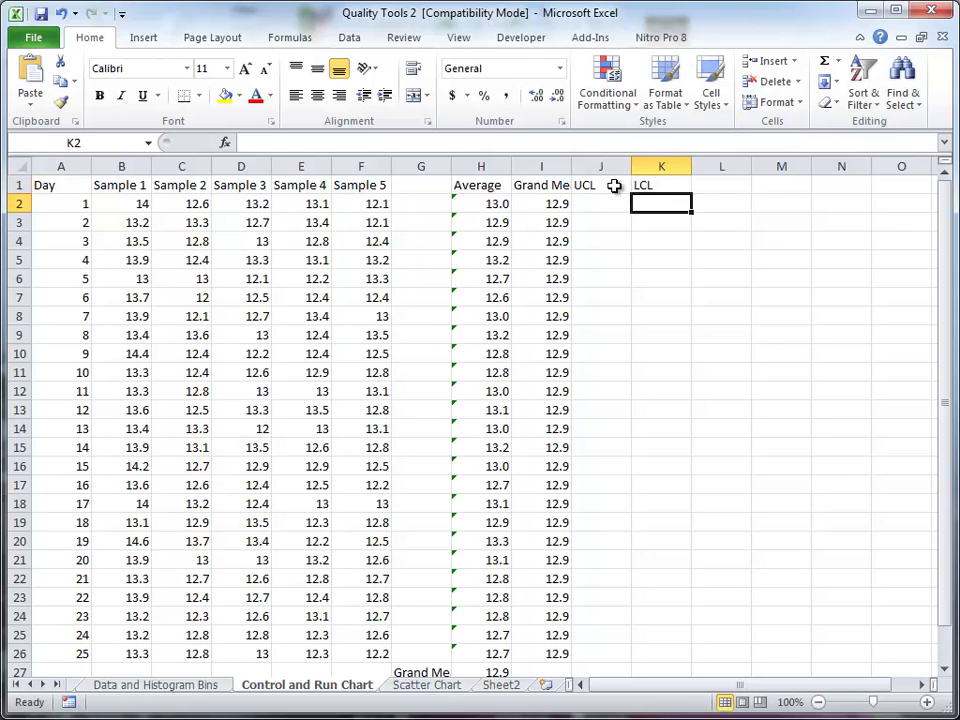
# Enter the upper control limit =I2+3*$H$28 in J2, giving 13.50763.
pyautogui.press('Left')
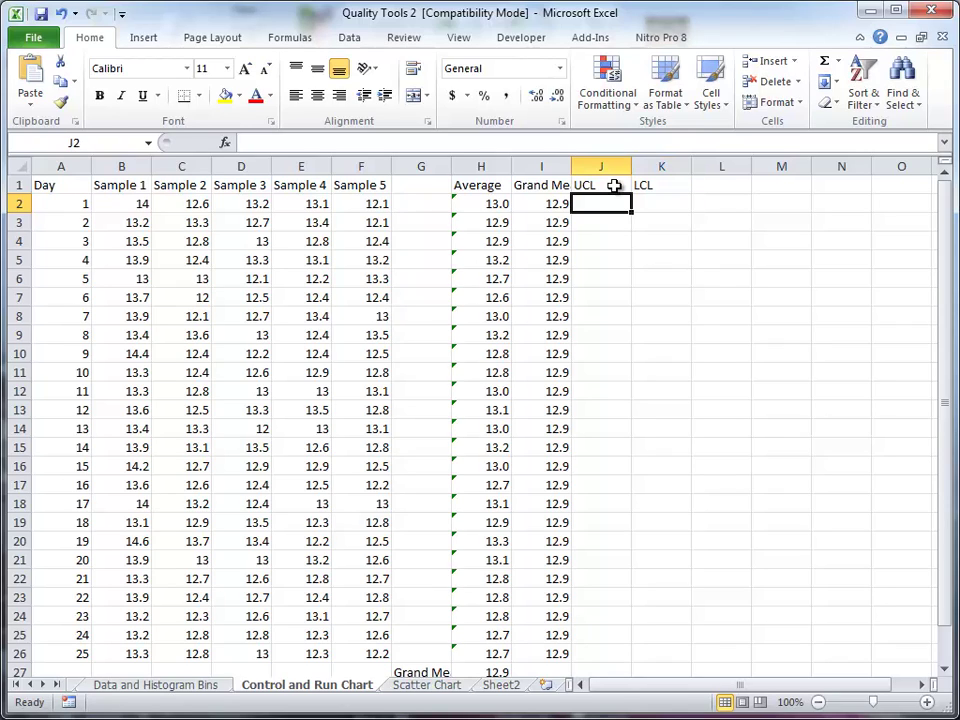
pyautogui.write('=')
pyautogui.press('Left')
pyautogui.write('+3*')
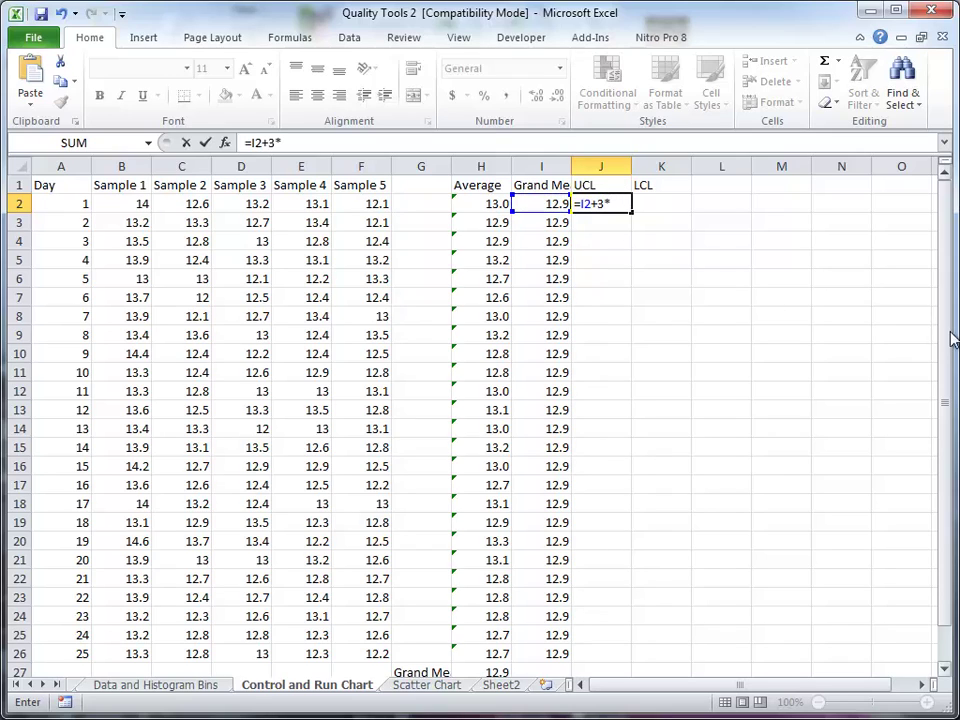
pyautogui.moveTo(950, 345); pyautogui.dragTo(924, 407)
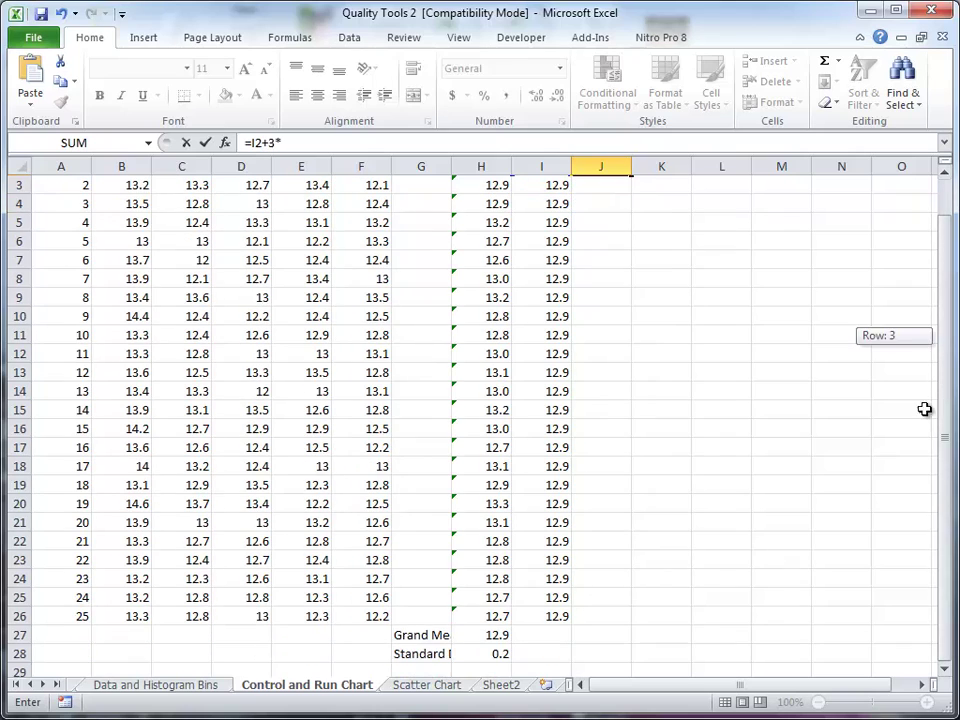
pyautogui.click(490, 650)
pyautogui.press('F4')
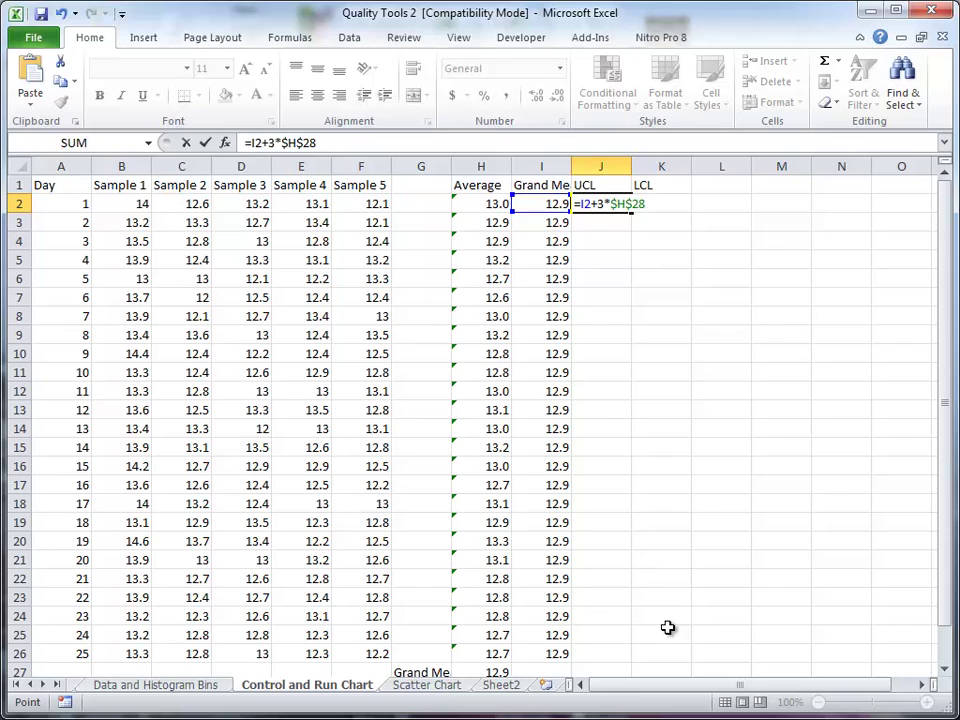
pyautogui.press('Return')
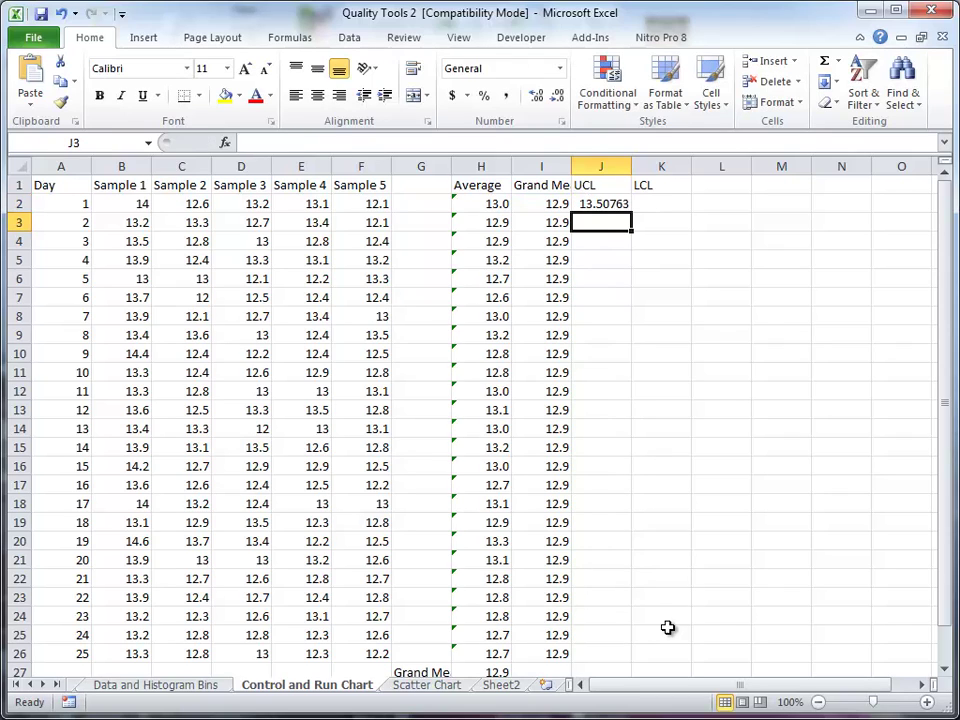
# Enter the lower control limit =I2-3*$H$28 in K2, giving 12.37237.
pyautogui.click(665, 205)
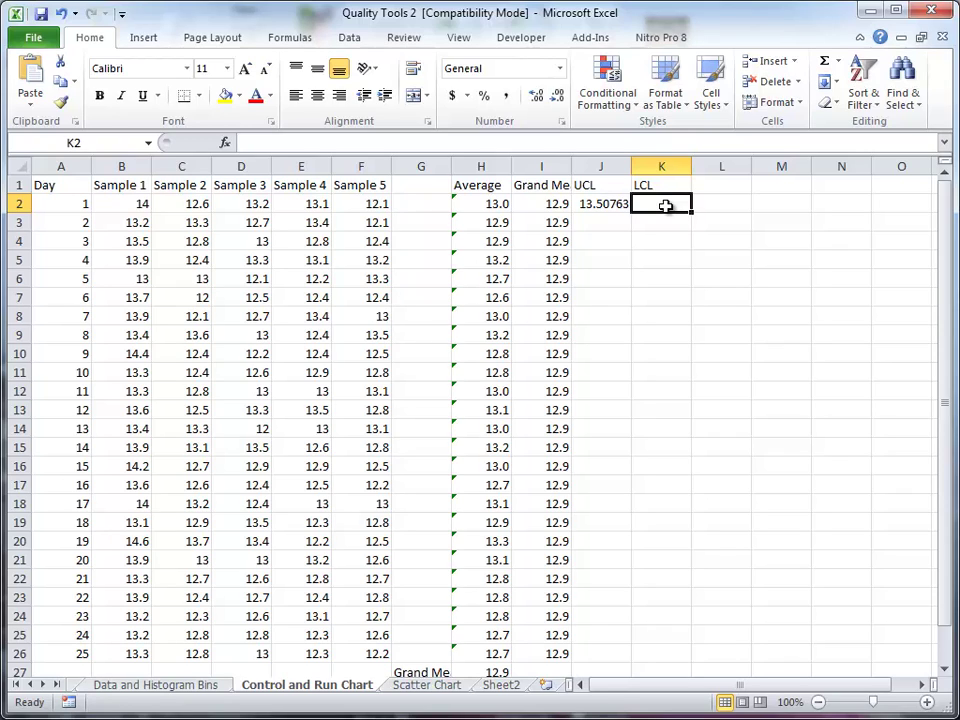
pyautogui.write('=')
pyautogui.press('Left')
pyautogui.press('Left')
pyautogui.write('-')
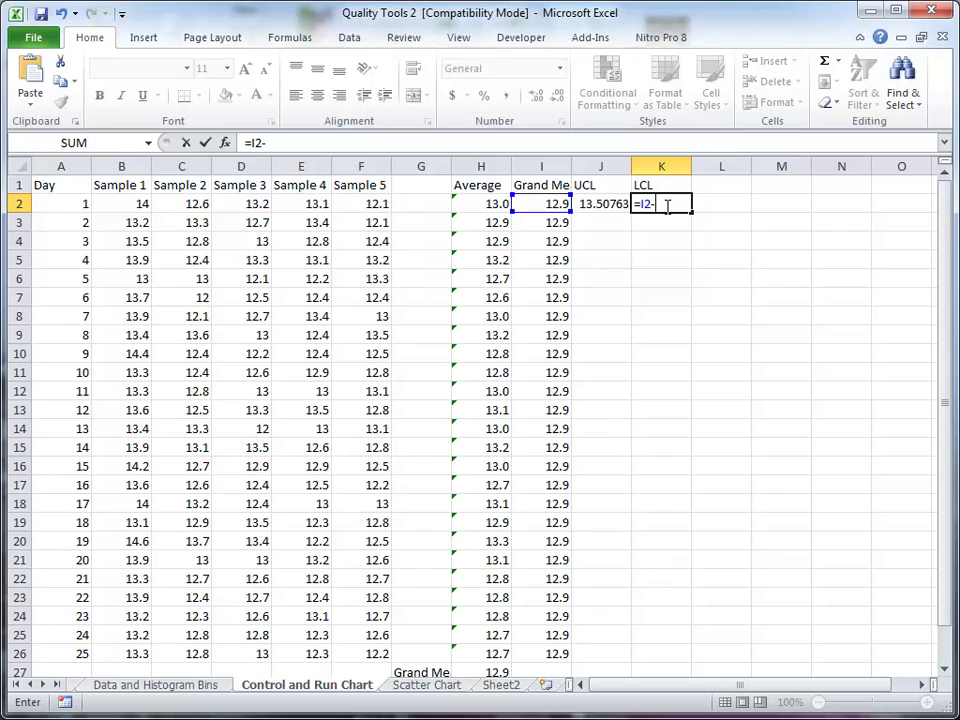
pyautogui.write('3*')
pyautogui.moveTo(945, 339); pyautogui.dragTo(935, 392)
pyautogui.click(487, 652)
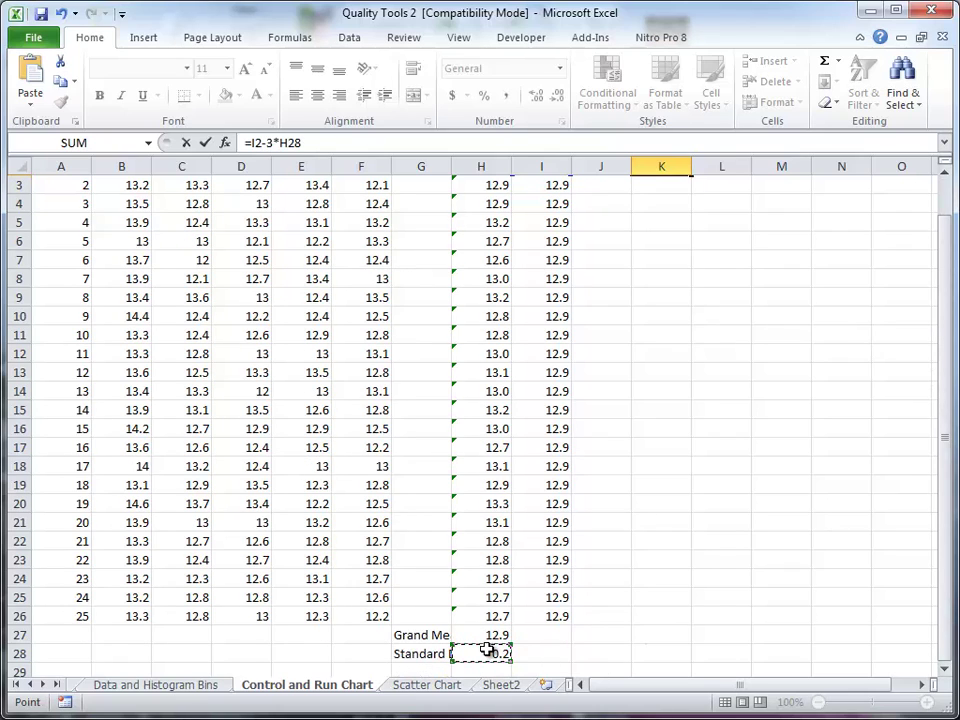
pyautogui.press('F4')
pyautogui.moveTo(951, 624); pyautogui.dragTo(950, 563)
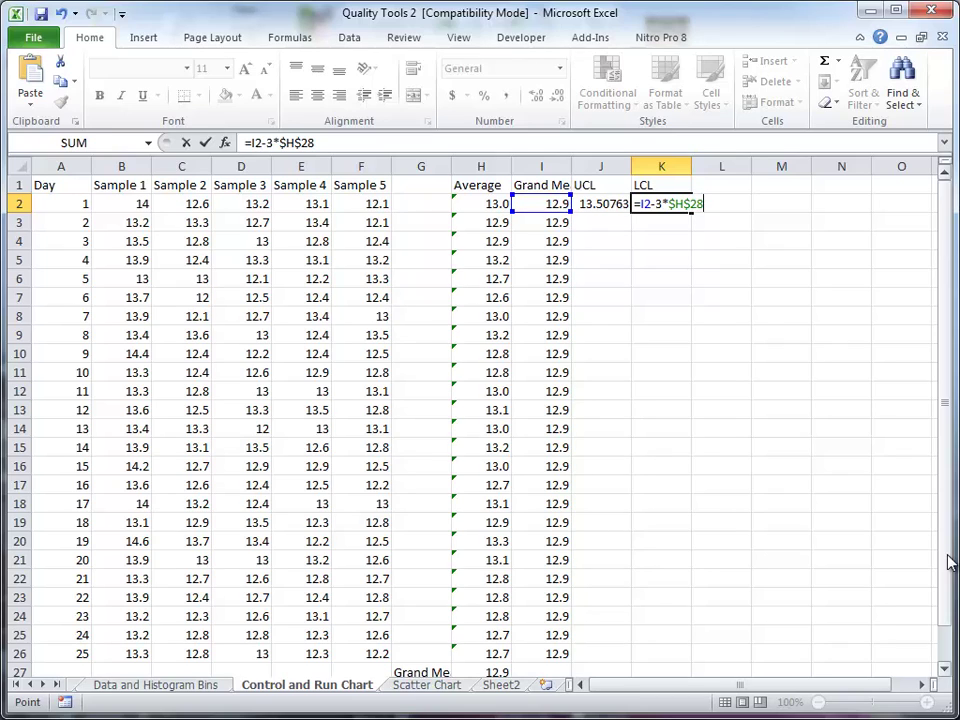
pyautogui.press('Return')
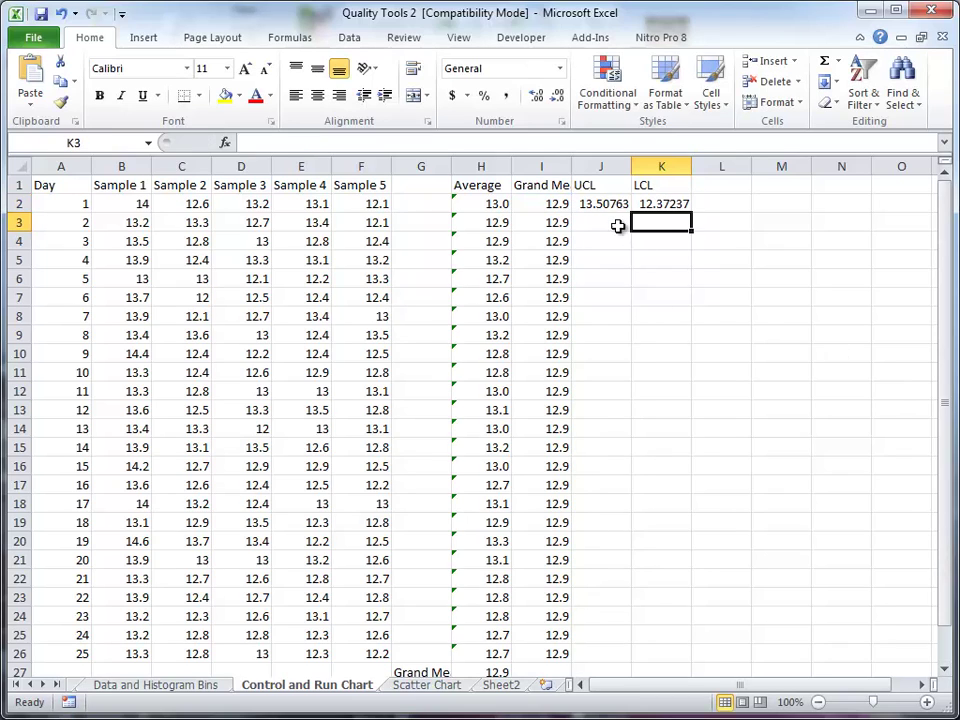
# Fill the UCL and LCL formulas from J2:K2 down to row 26.
pyautogui.moveTo(604, 208); pyautogui.dragTo(669, 658)
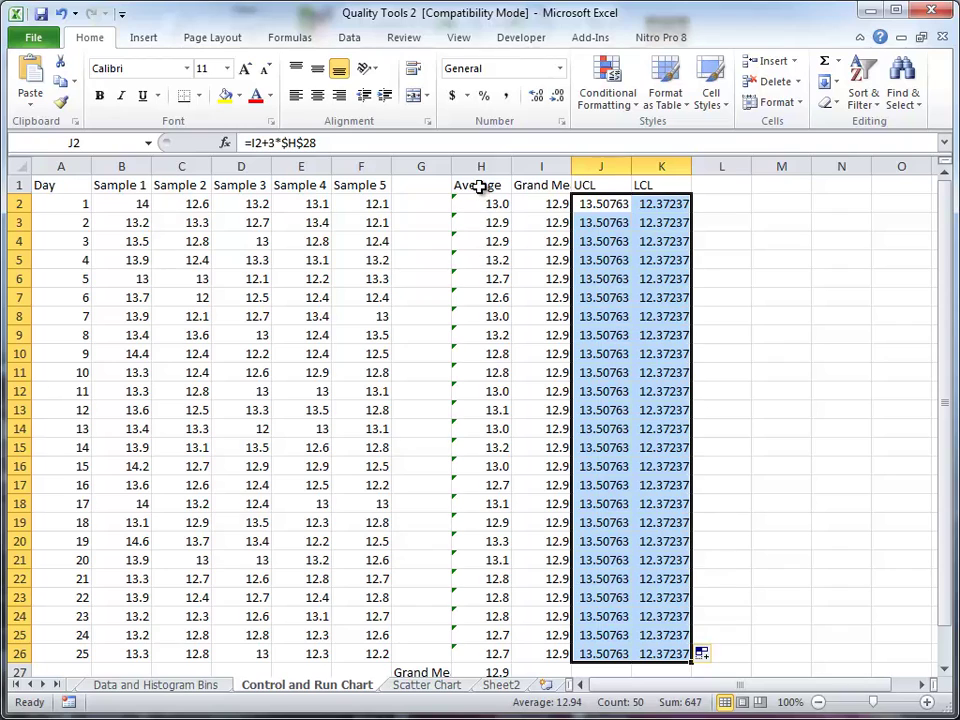
# Select the Average through LCL data, H1:K26.
pyautogui.moveTo(482, 187); pyautogui.dragTo(672, 652)
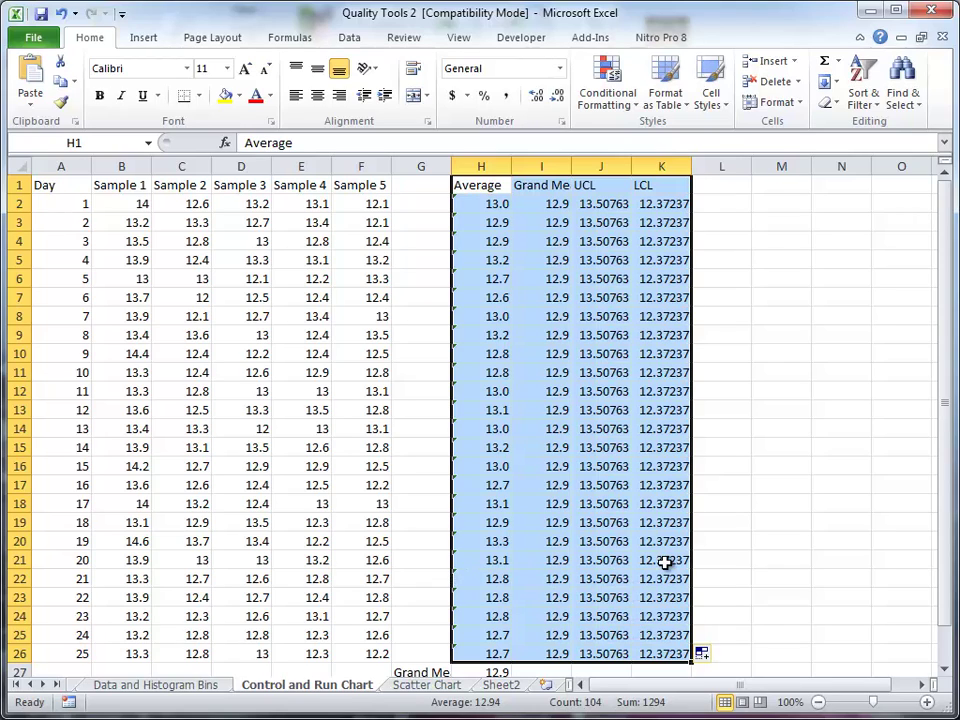
# Insert a basic 2-D Line chart of the selected H1:K26 data.
pyautogui.click(143, 38)
pyautogui.click(355, 61)
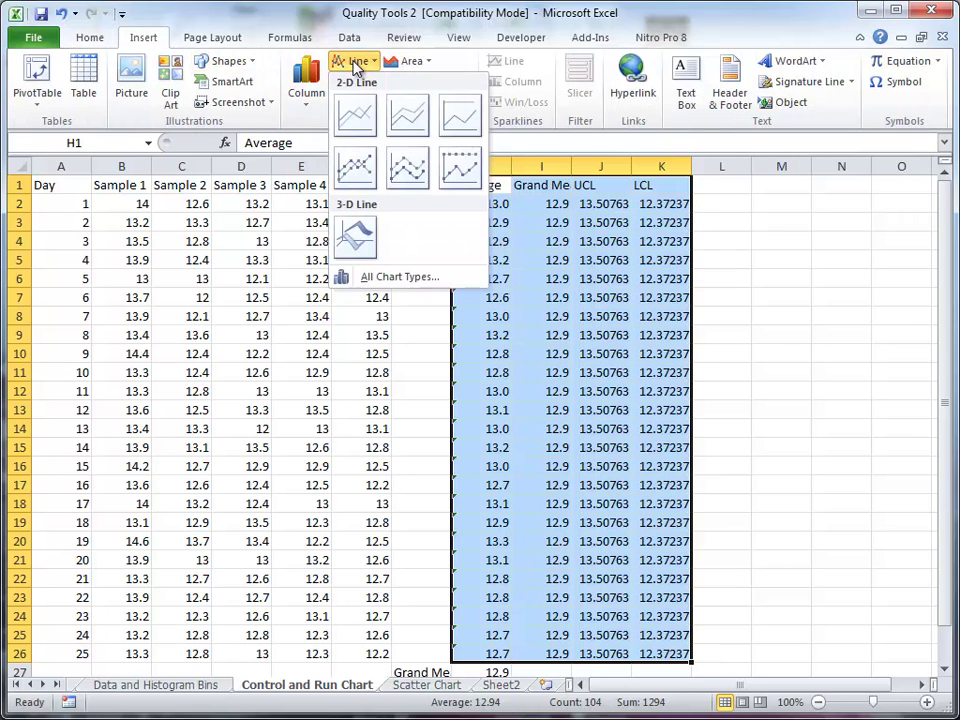
pyautogui.click(350, 118)
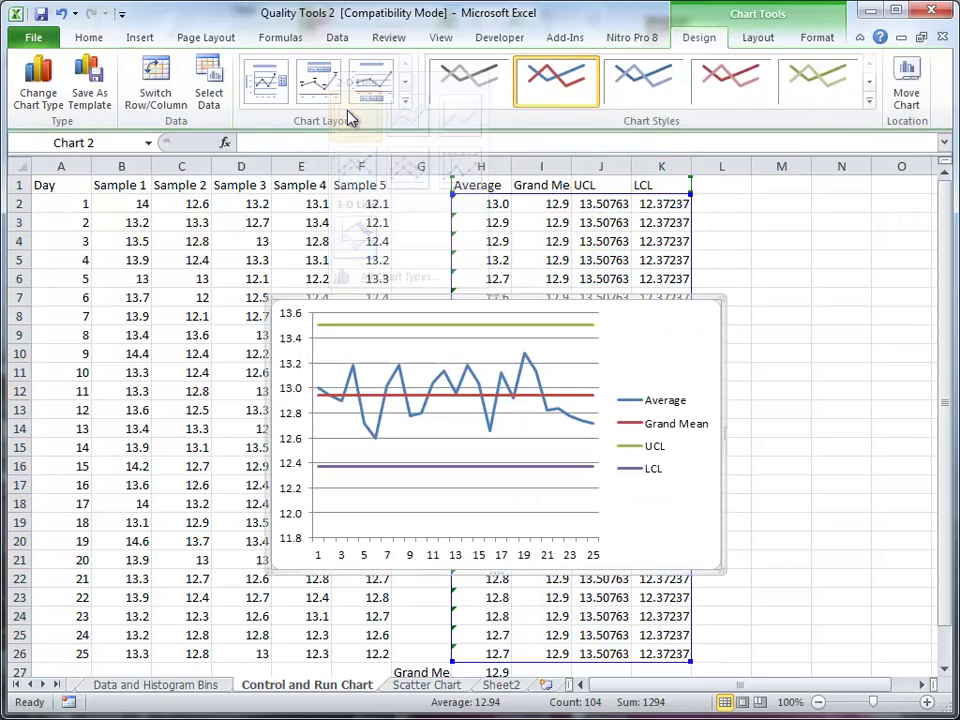